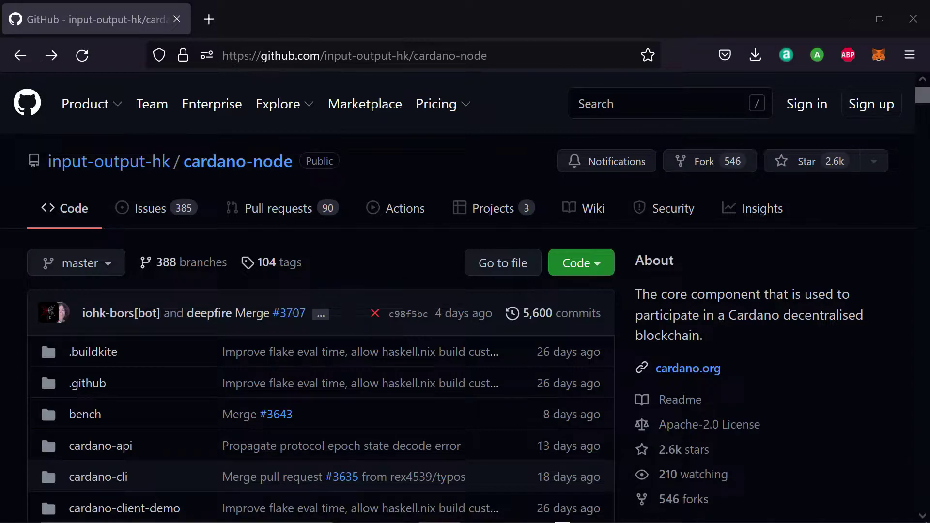
scroll(770, 368, down, 1)
scroll(770, 356, down, 2)
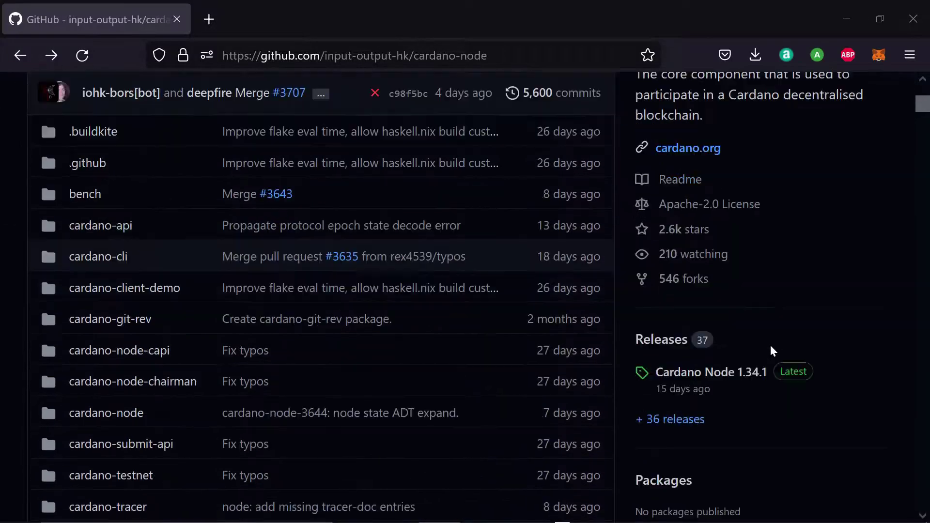
scroll(770, 341, down, 4)
scroll(759, 313, down, 4)
scroll(690, 277, down, 5)
scroll(624, 247, down, 5)
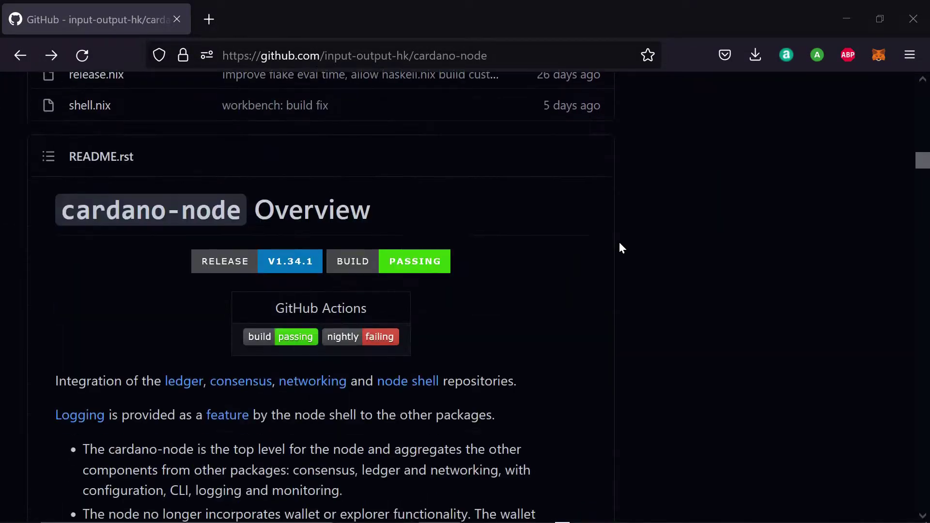
scroll(620, 248, down, 3)
scroll(620, 248, down, 3)
scroll(619, 248, down, 2)
scroll(619, 248, down, 1)
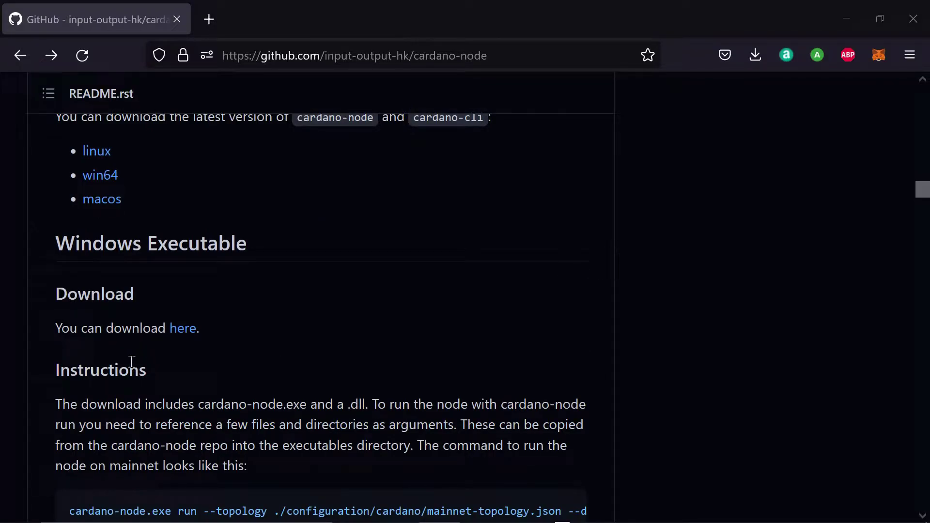
- Follow the README's Windows Executable 'here' link to the Hydra win64 cardano-node build page
click(191, 336)
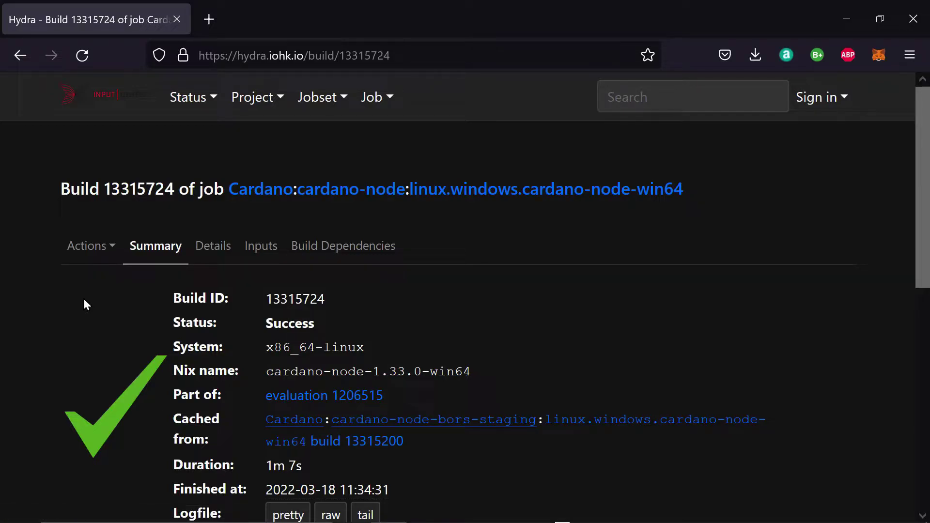
scroll(84, 304, down, 2)
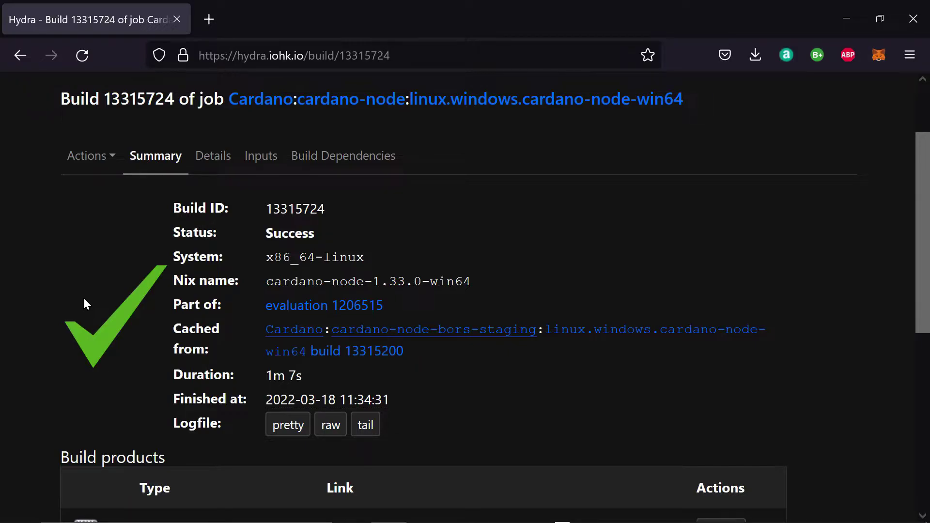
scroll(426, 256, down, 4)
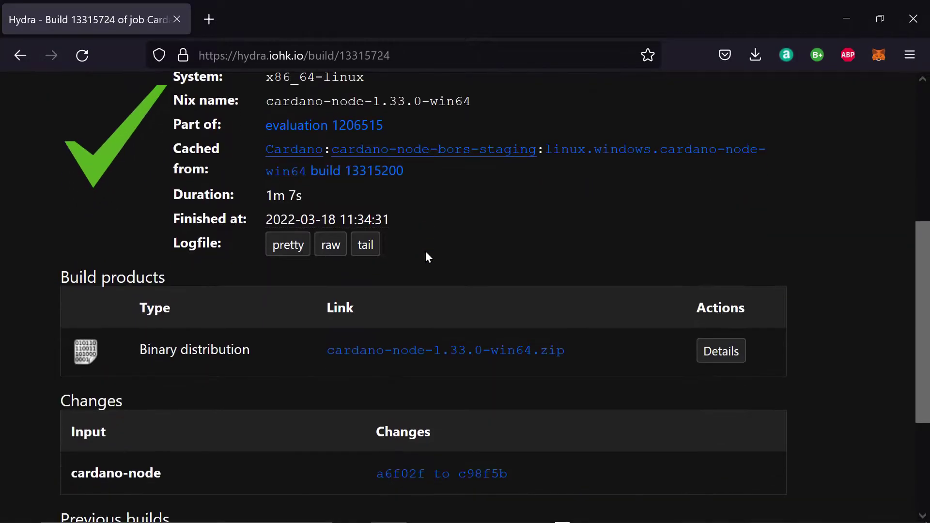
- Download cardano-node-1.33.0-win64.zip from the Hydra build products and confirm the download
click(437, 352)
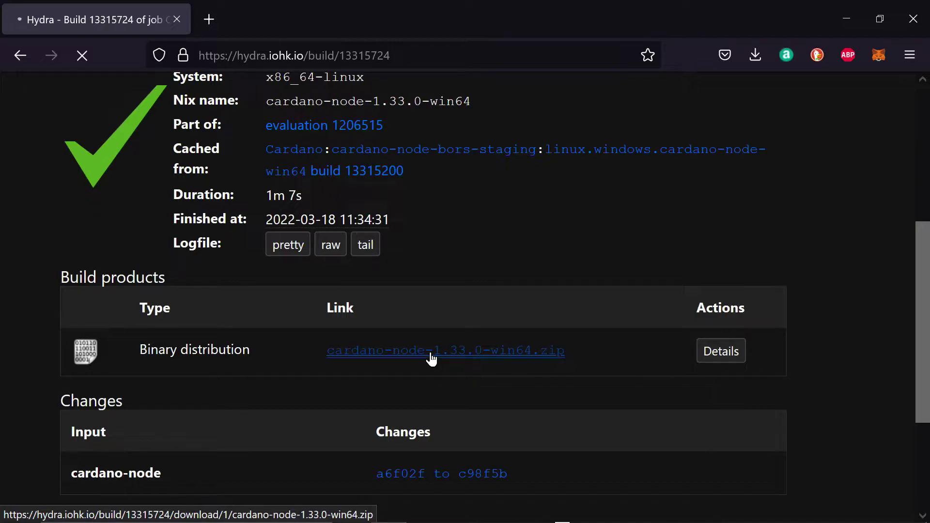
click(431, 350)
scroll(431, 357, up, 2)
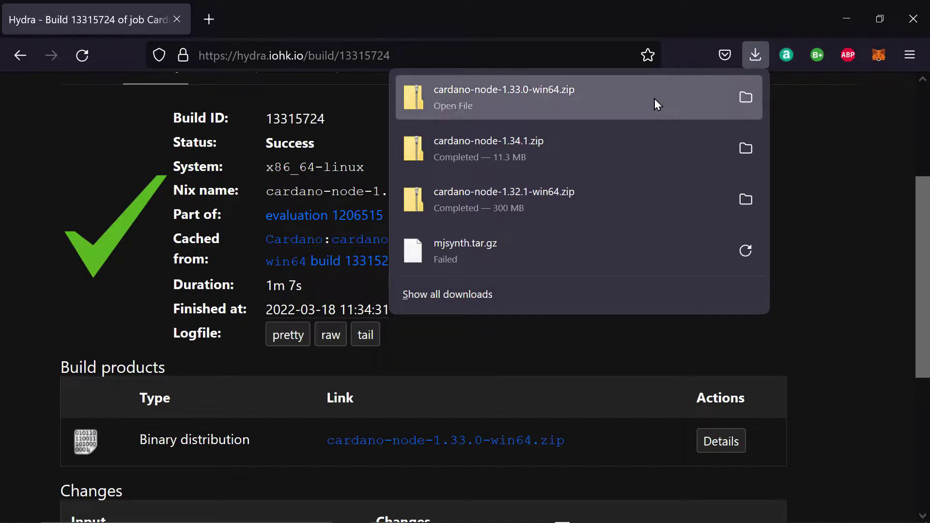
- Open the downloaded cardano-node-1.33.0-win64 zip and bring up its Extract all settings
click(655, 97)
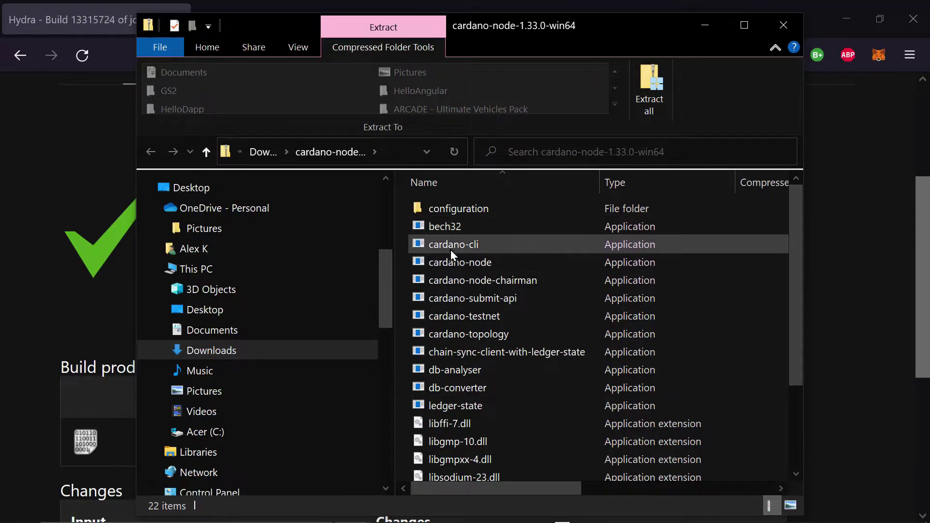
scroll(457, 265, down, 1)
scroll(459, 275, down, 1)
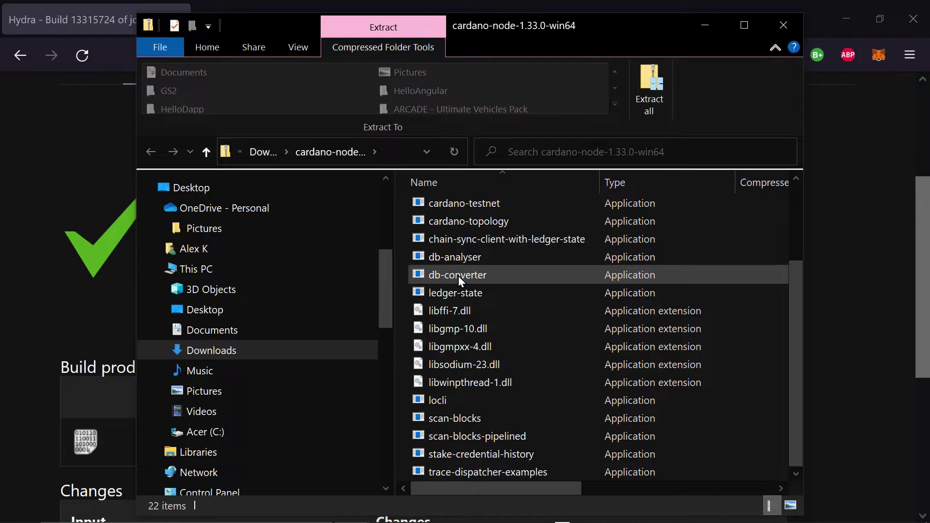
scroll(458, 276, up, 2)
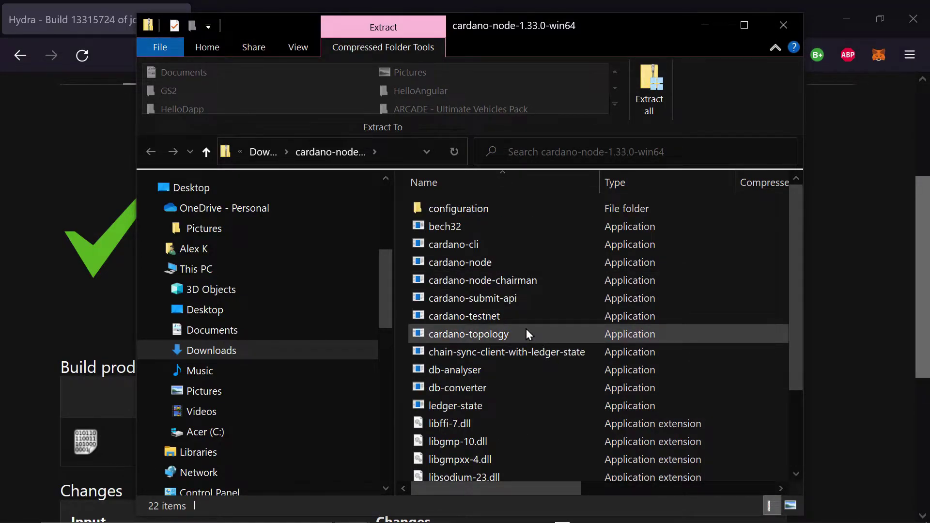
click(649, 86)
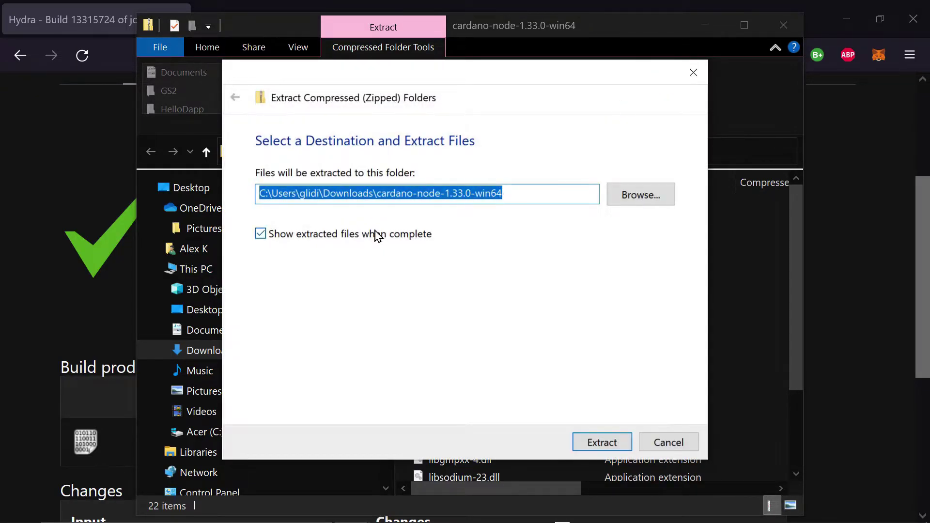
- Confirm extracting cardano-node-1.33.0-win64 into Downloads so the extracted folder opens
click(603, 444)
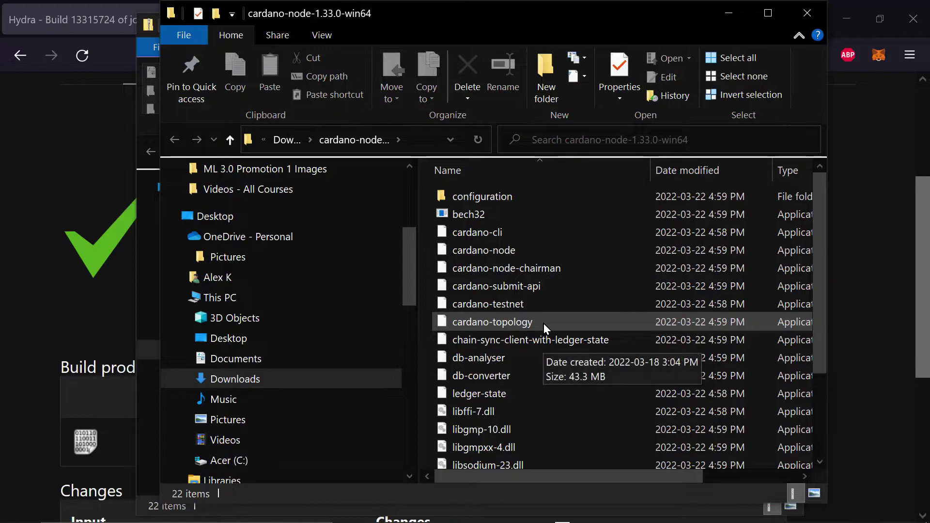
- Select the cardano-node application and copy its full path
click(499, 255)
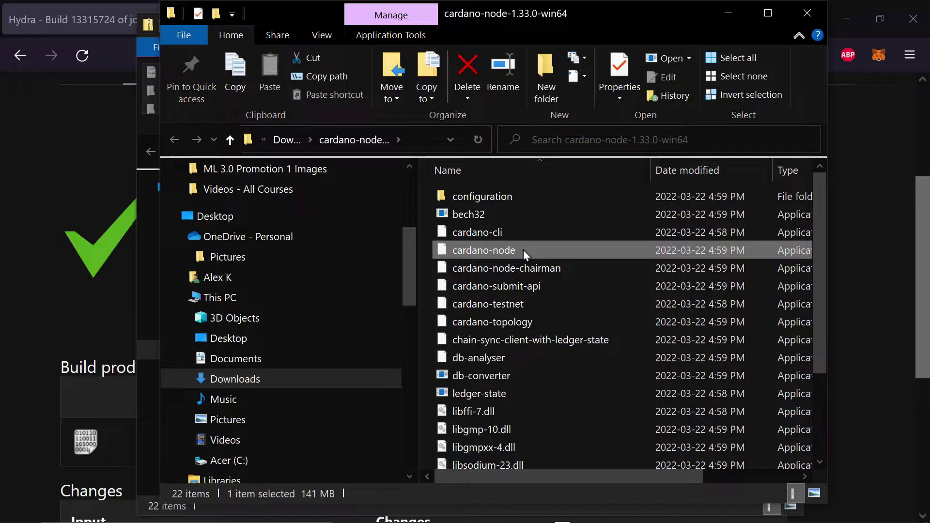
click(338, 78)
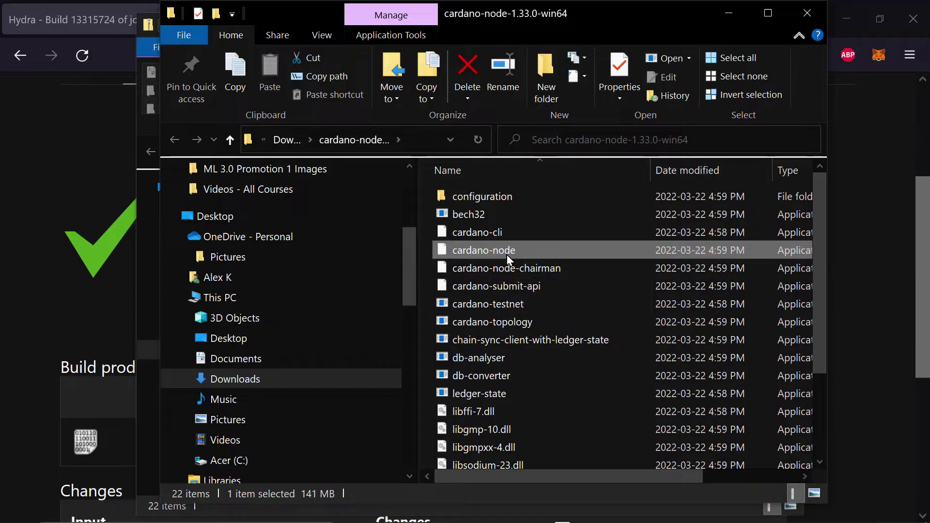
mouse_move(566, 508)
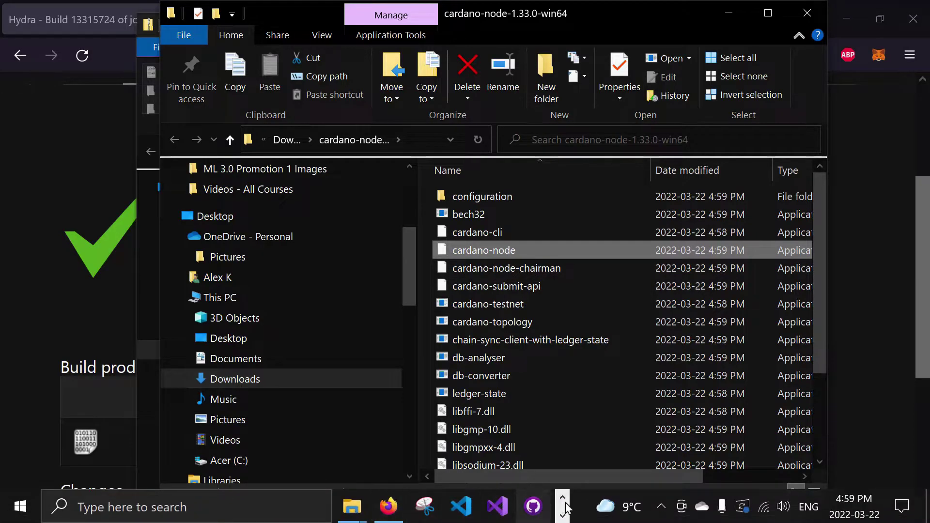
click(563, 515)
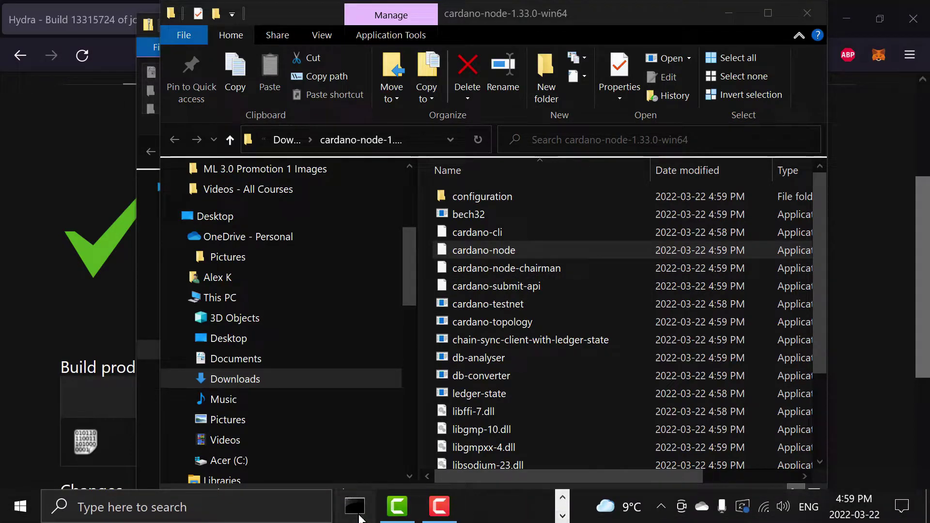
- Paste the cardano-node.exe path into a maximized Command Prompt and run it to print usage
click(356, 506)
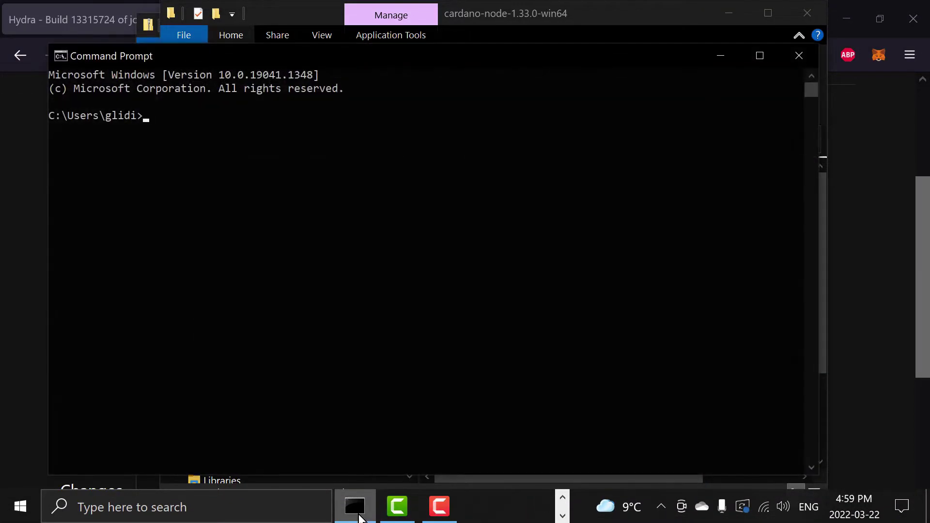
click(760, 56)
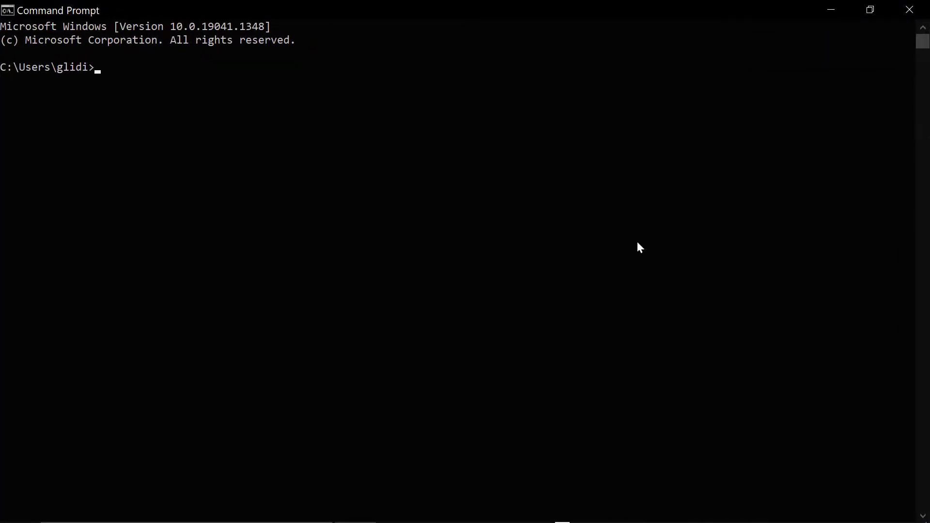
ctrl+scroll(630, 272, up, 2)
ctrl+scroll(630, 272, up, 2)
ctrl+scroll(630, 272, up, 2)
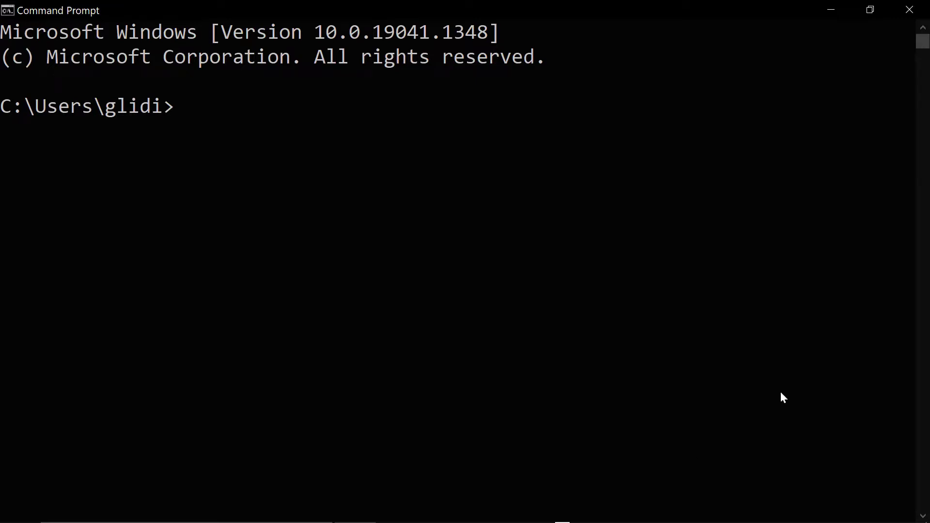
key(ctrl+v)
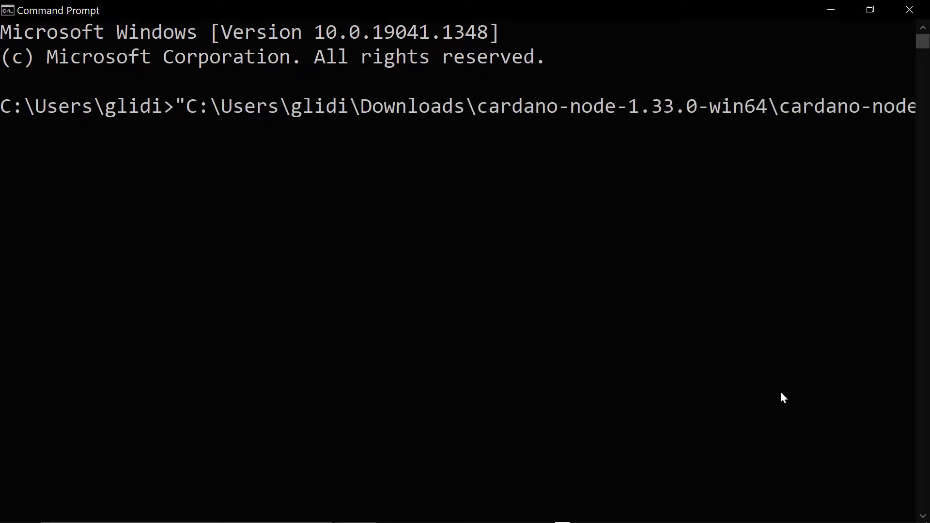
ctrl+scroll(805, 350, down, 1)
ctrl+scroll(805, 349, down, 1)
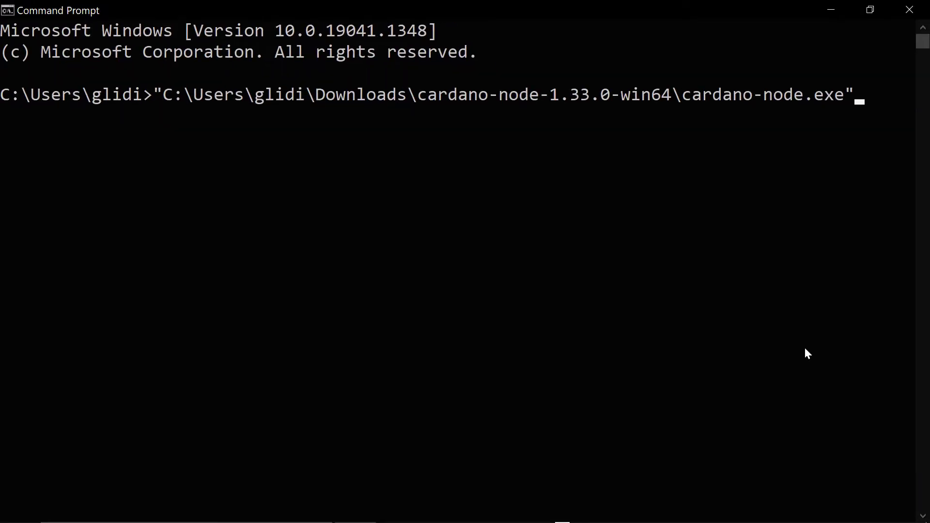
ctrl+scroll(805, 349, down, 1)
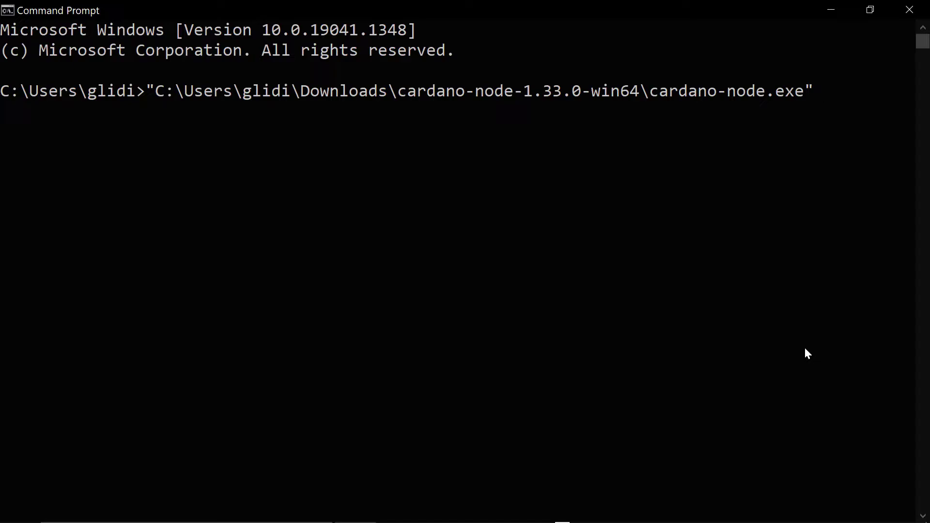
key(Return)
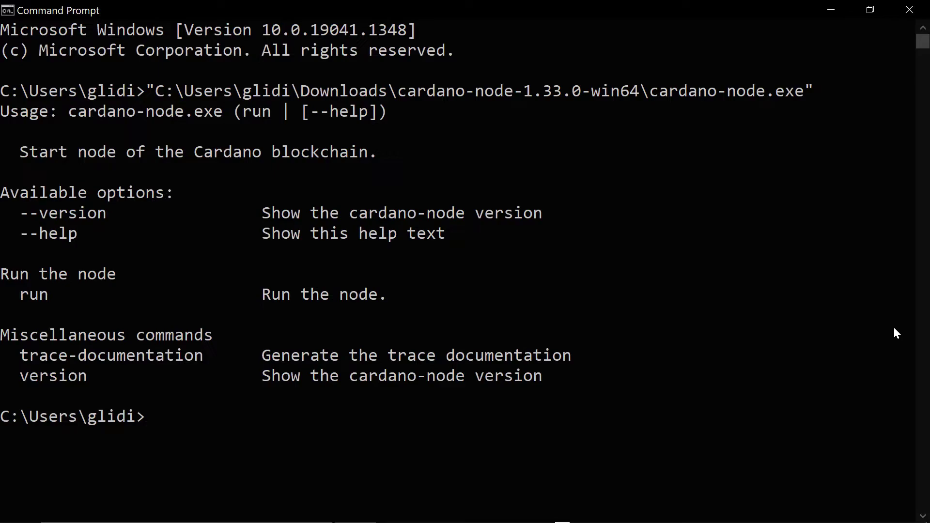
text(car)
text(dano-node)
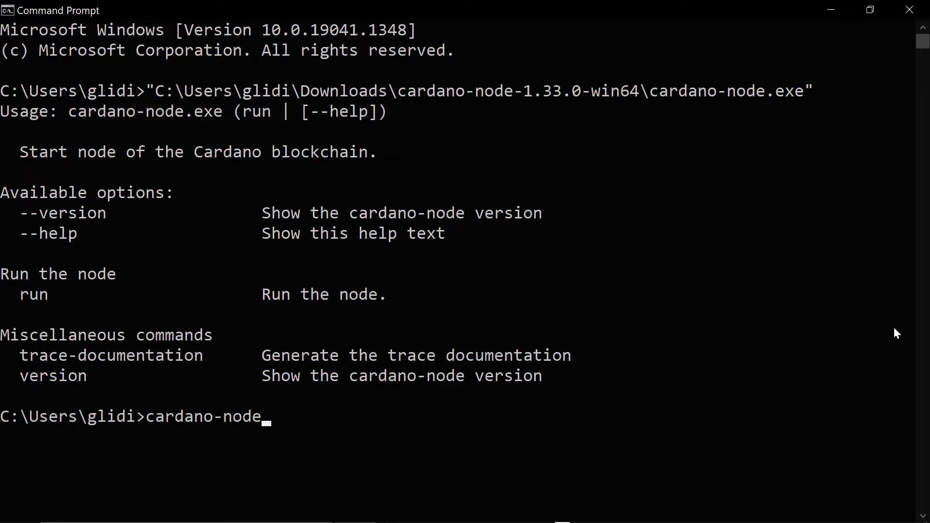
- Rerun cardano-node.exe with --version to show cardano-node 1.33.0 and its git revision
key(BackSpace)
key(BackSpace)
key(BackSpace)
key(BackSpace)
key(BackSpace)
key(BackSpace)
key(BackSpace)
key(BackSpace)
key(BackSpace)
key(BackSpace)
key(BackSpace)
key(BackSpace)
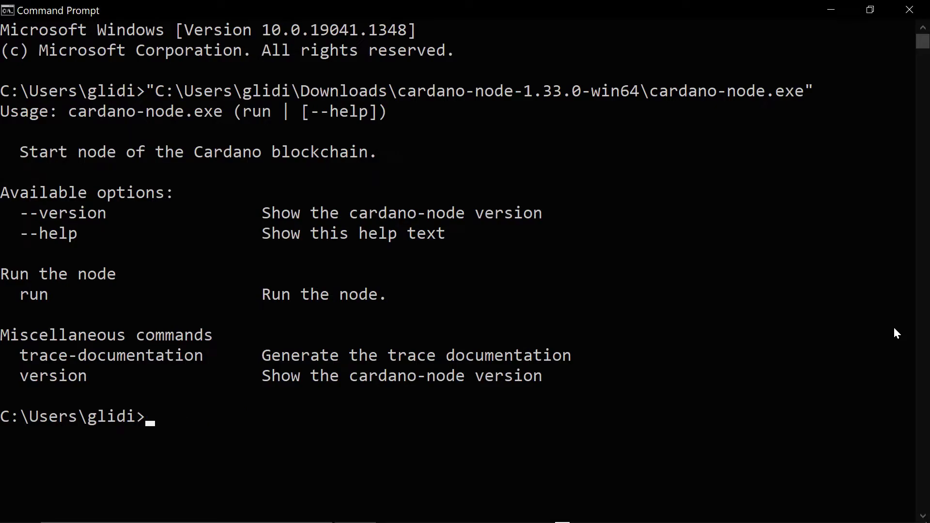
key(Up)
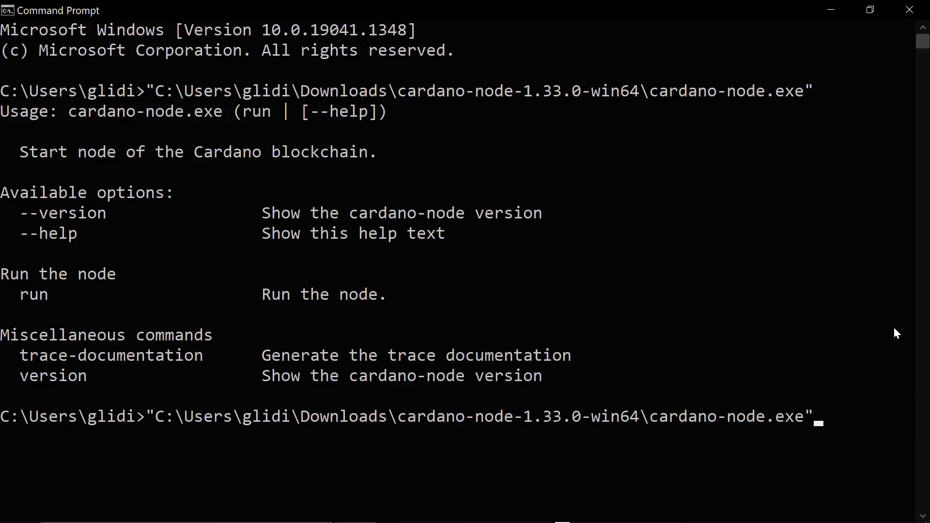
text(--version)
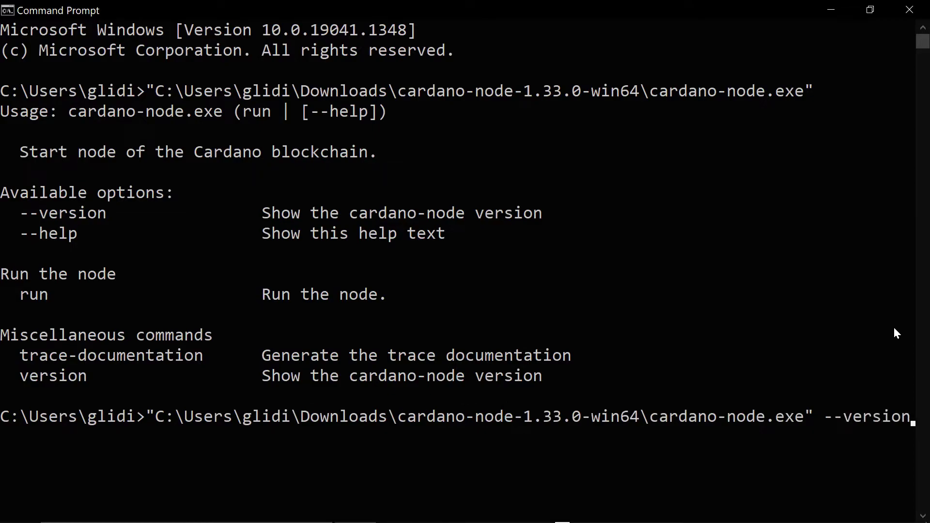
key(Return)
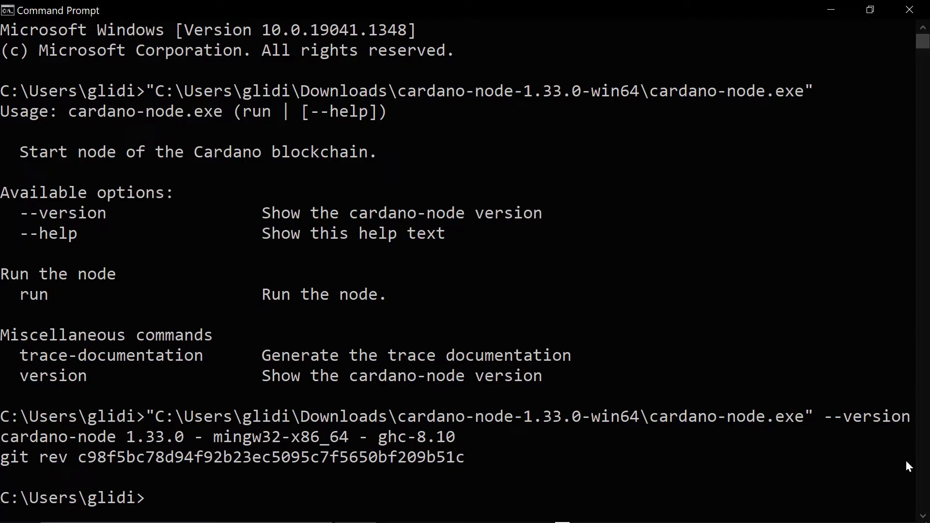
scroll(906, 461, down, 1)
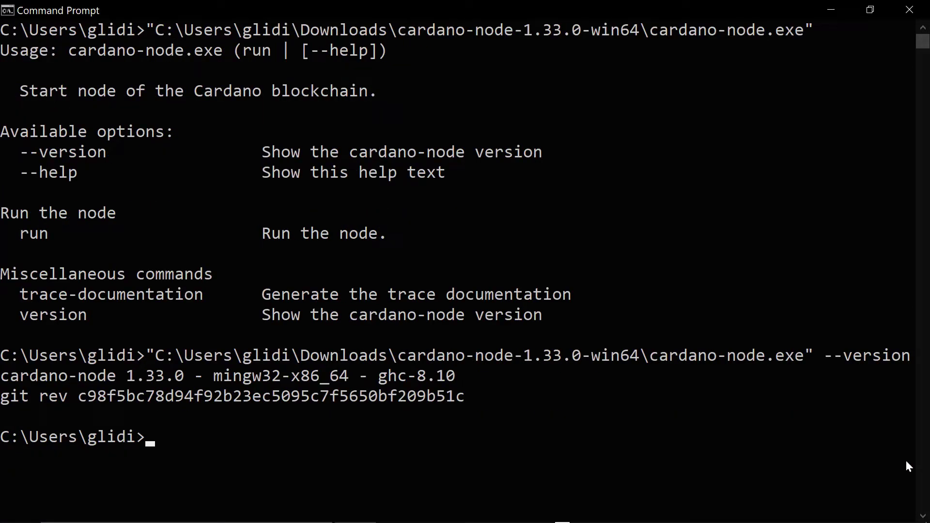
scroll(906, 461, down, 1)
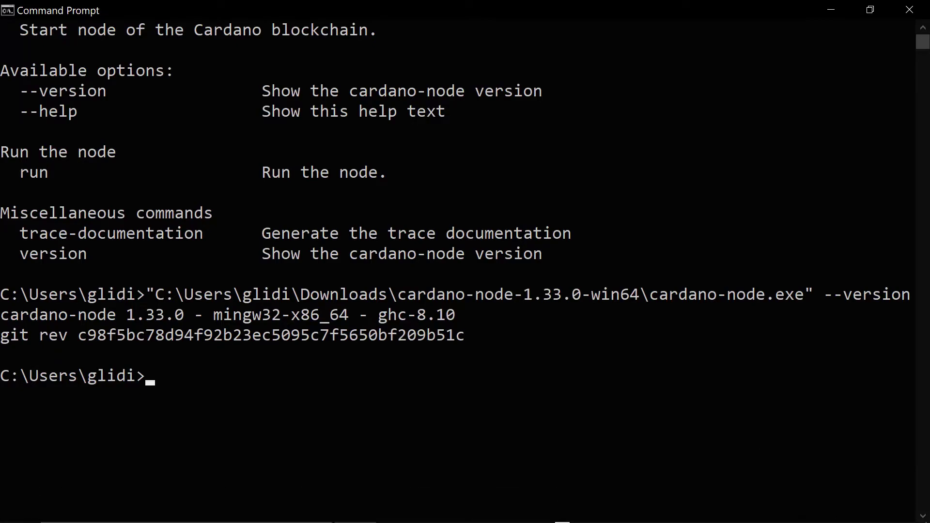
- Select the 121 MB cardano-cli file in the cardano-node-1.33.0-win64 folder, then refocus the console
click(563, 500)
mouse_move(351, 507)
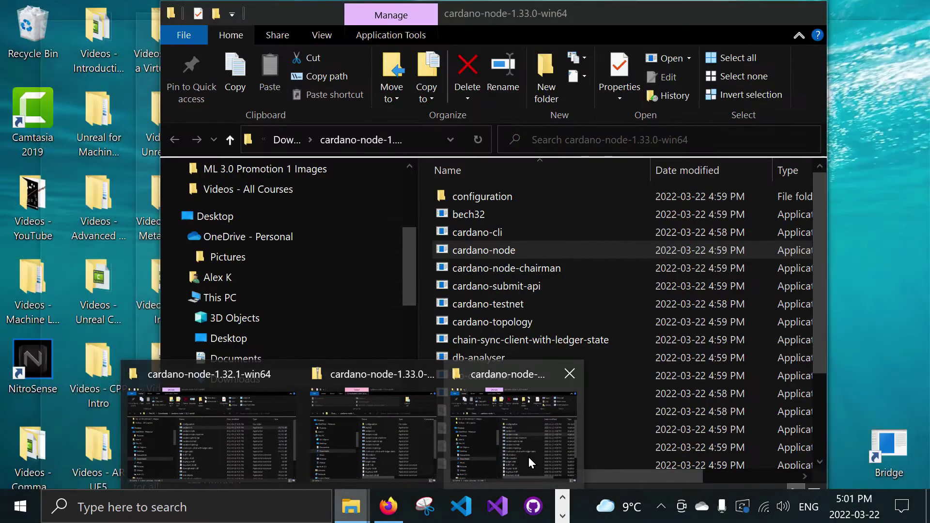
click(528, 457)
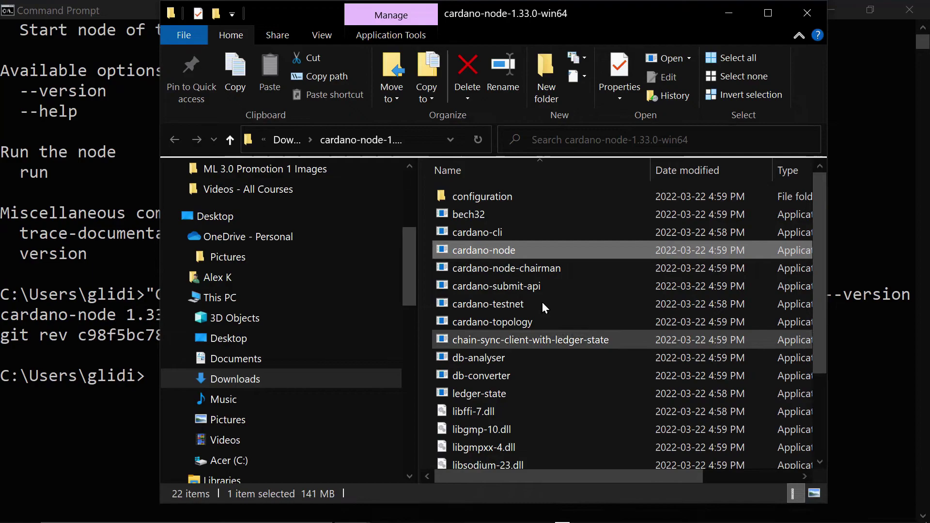
click(520, 233)
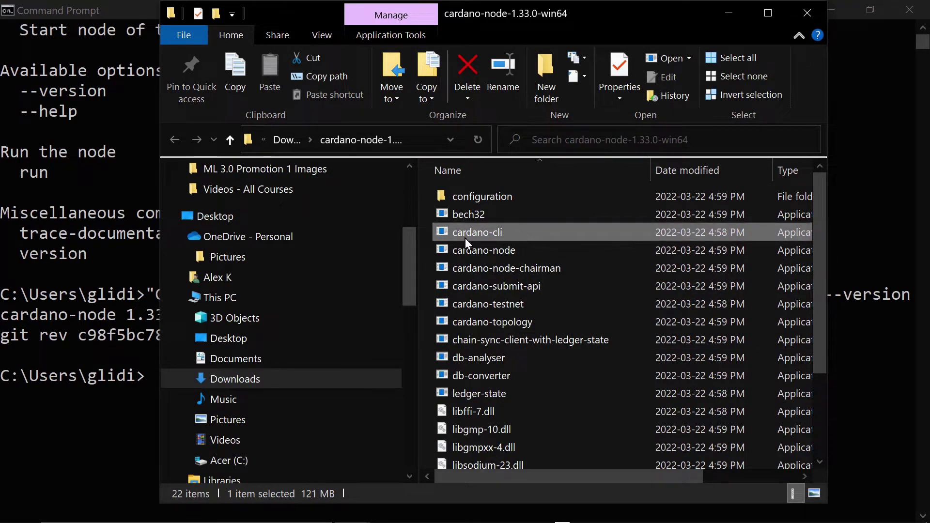
click(85, 332)
click(354, 394)
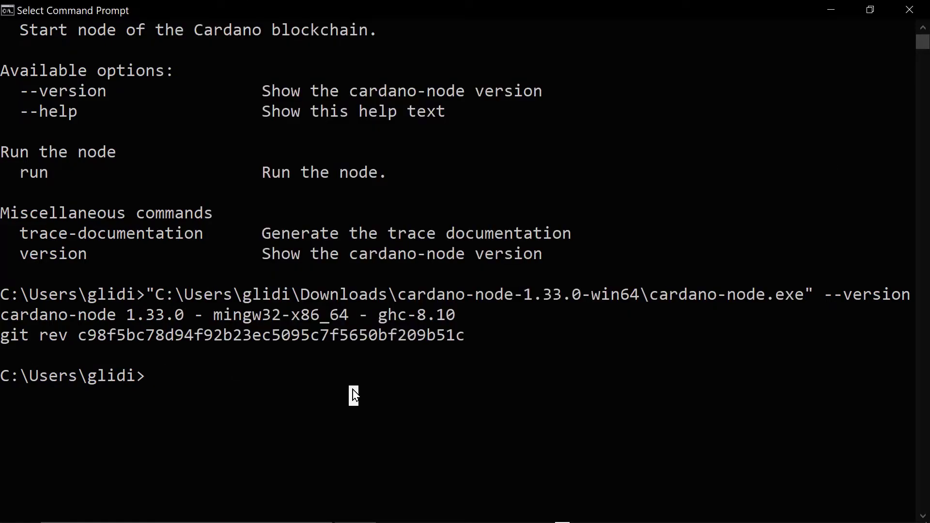
- Paste the quoted cardano-cli.exe path and run it to list its commands
right_click(353, 395)
key(Return)
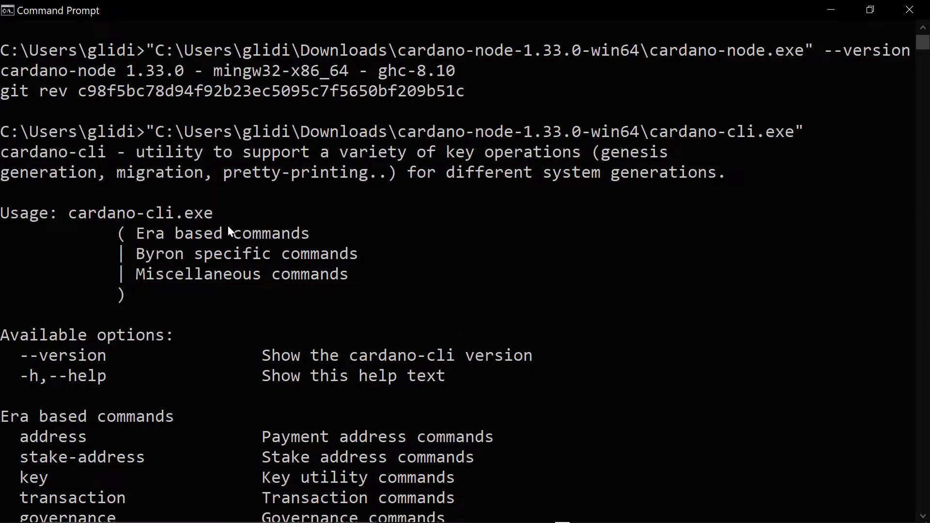
scroll(441, 329, down, 1)
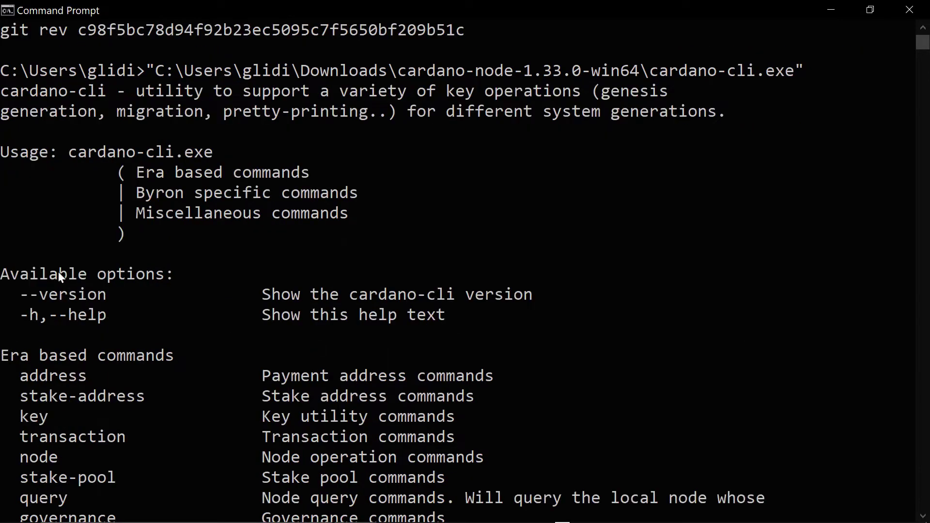
scroll(59, 271, down, 1)
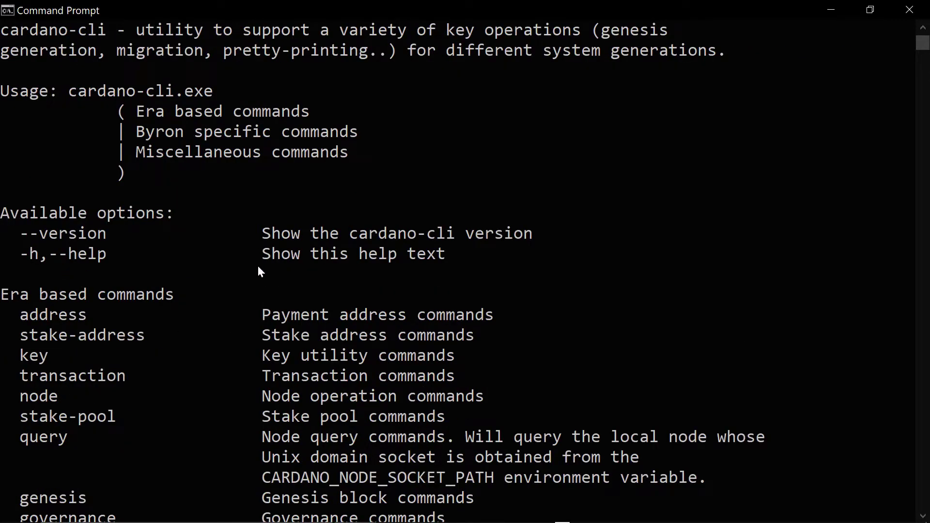
scroll(656, 296, down, 1)
scroll(404, 201, down, 1)
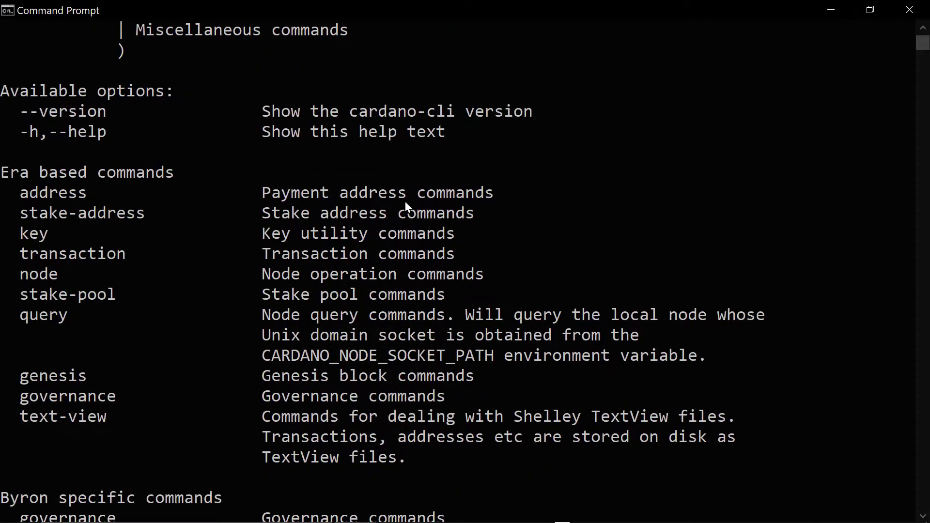
scroll(404, 201, down, 1)
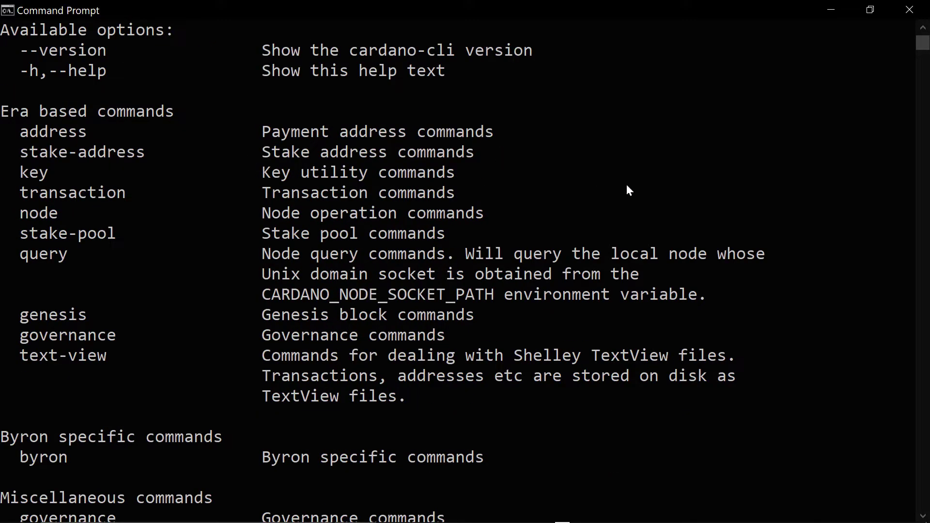
scroll(627, 187, down, 1)
scroll(530, 174, down, 2)
scroll(530, 174, down, 1)
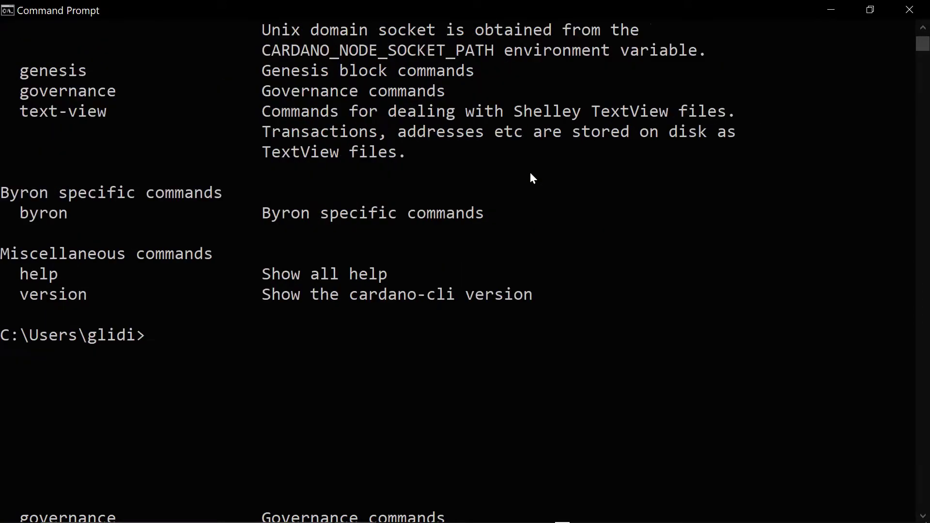
text("C:\Users\glidi\Downloads\cardano-node-1.33.0-win64\cardano-cli.exe" )
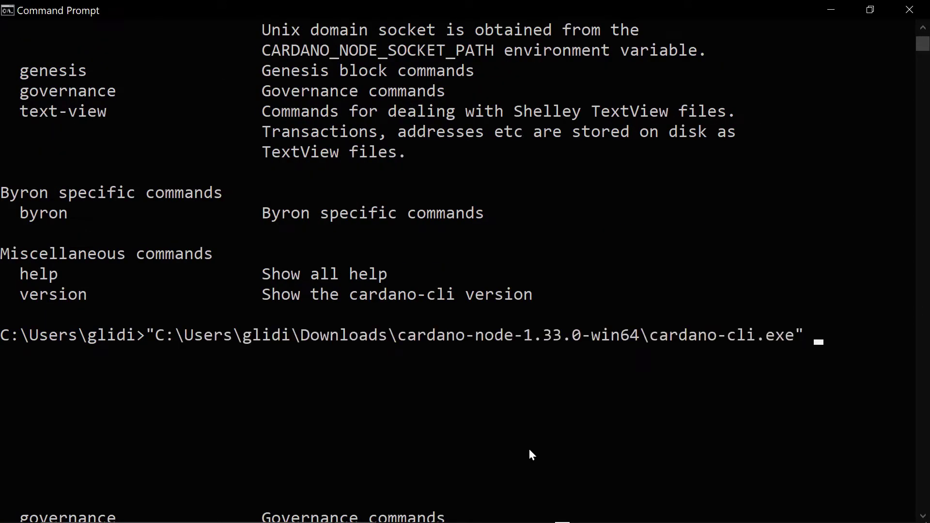
text(--versio)
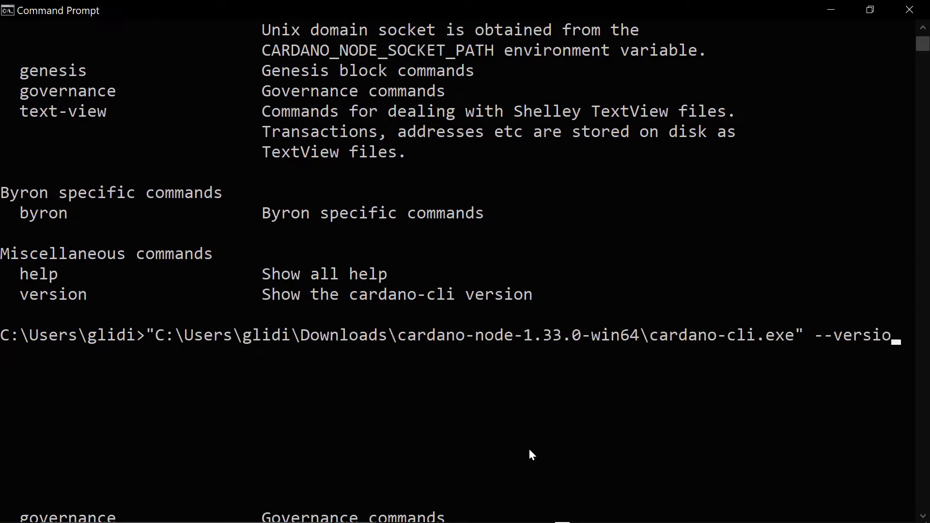
text(n)
- Run cardano-cli.exe --version to show cardano-cli 1.33.0, then open the Mammoth Interactive website
key(Return)
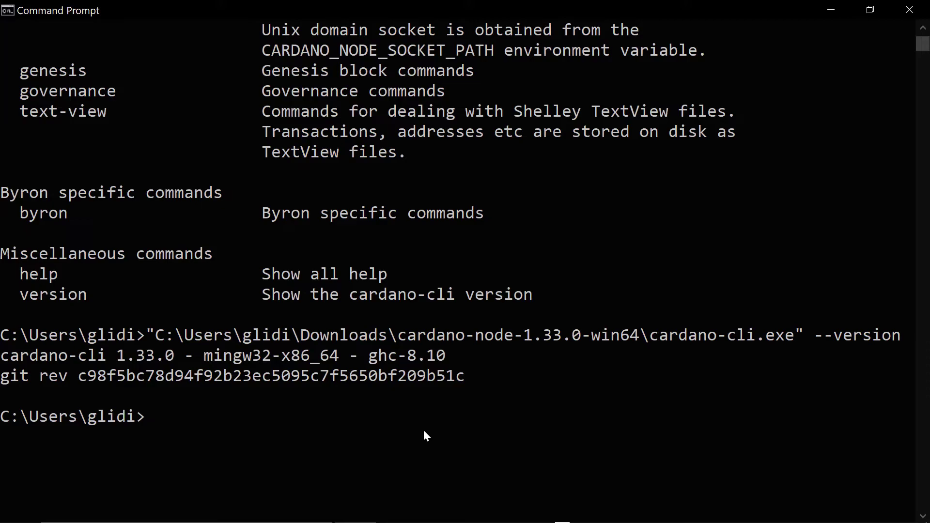
click(702, 437)
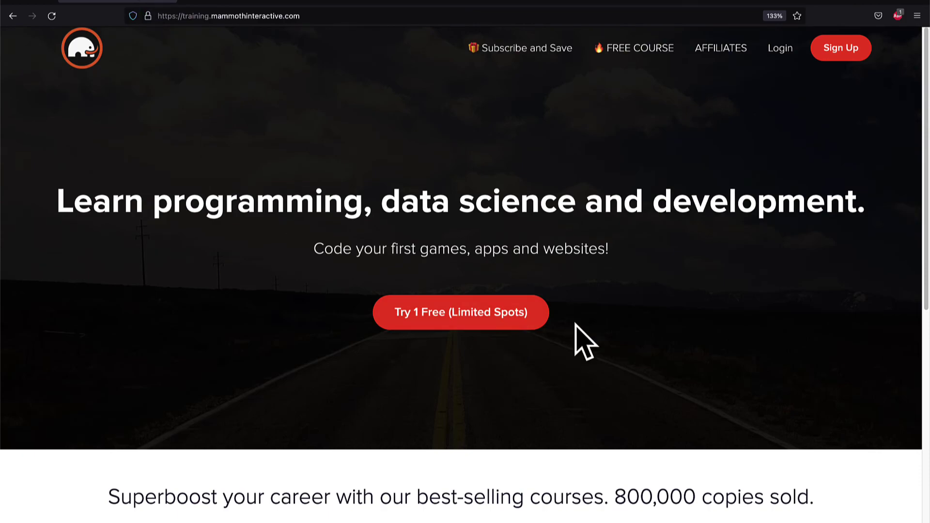
scroll(604, 326, down, 5)
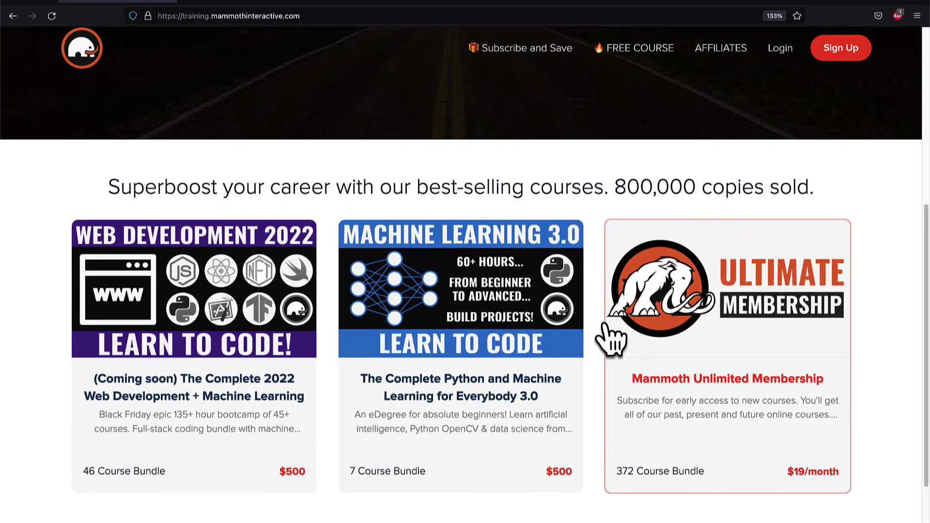
scroll(647, 486, down, 1)
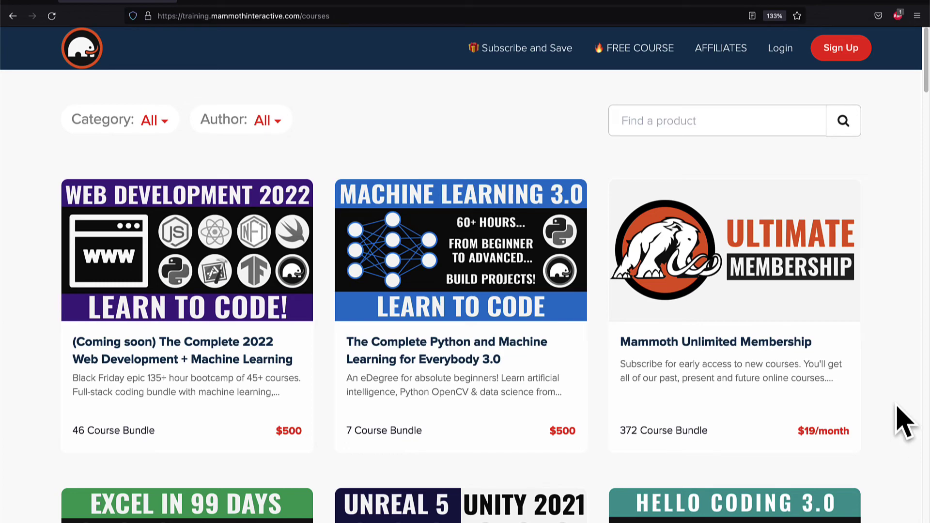
scroll(902, 422, down, 1)
scroll(901, 420, down, 2)
scroll(901, 418, down, 1)
scroll(900, 414, down, 2)
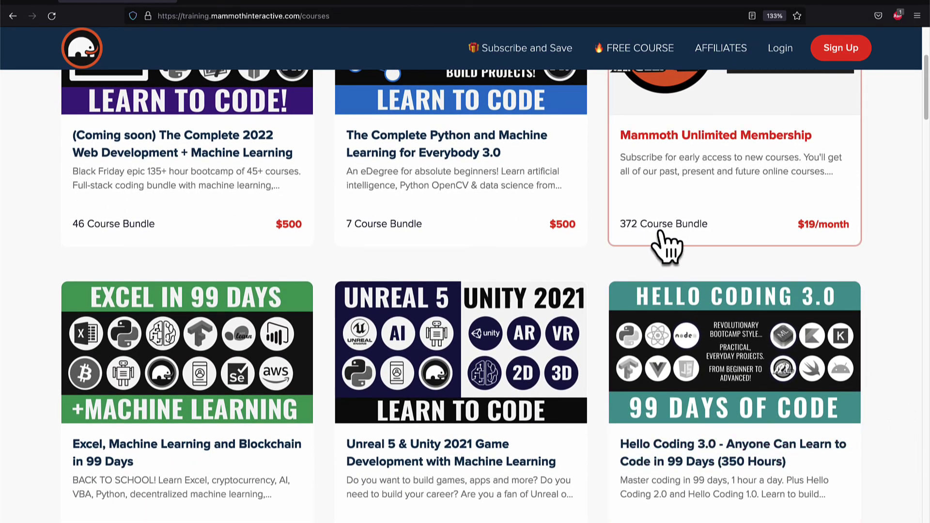
scroll(689, 232, down, 1)
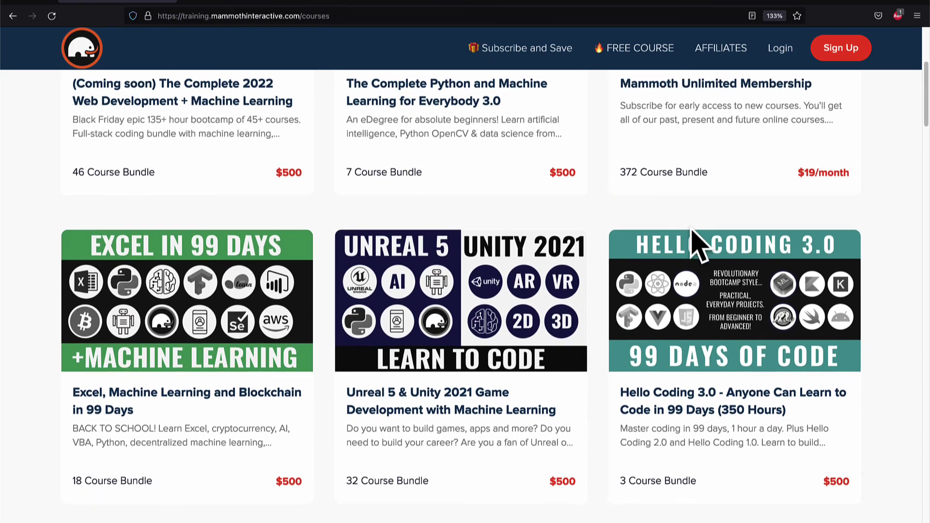